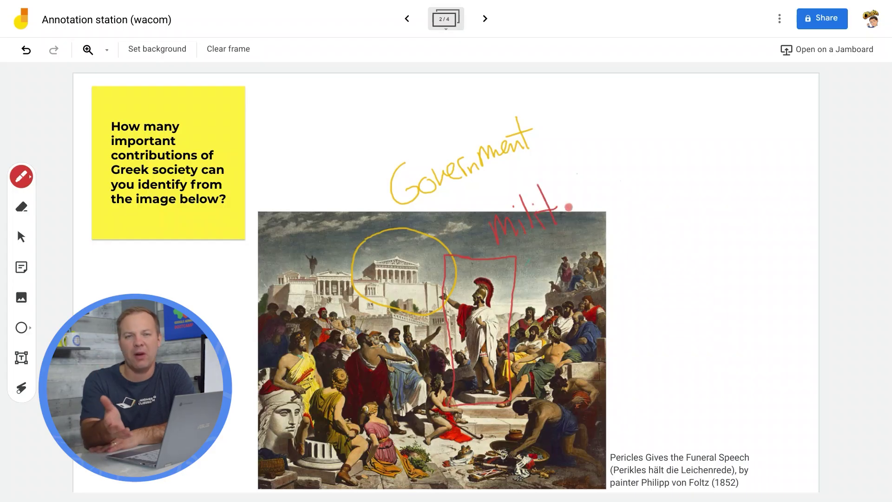
# - Finish the red 'military' label, switch the pen to green, and circle the painting's bottom
pyautogui.moveTo(607, 204); pyautogui.dragTo(620, 213)
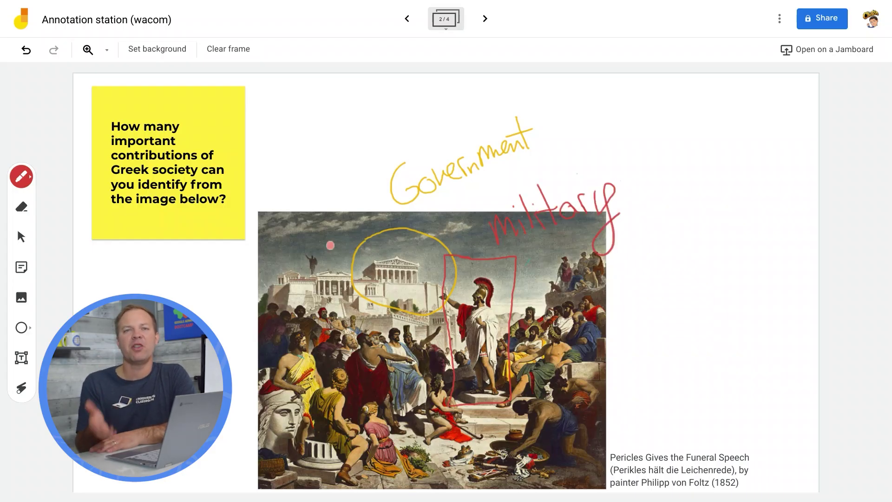
pyautogui.click(22, 181)
pyautogui.click(110, 205)
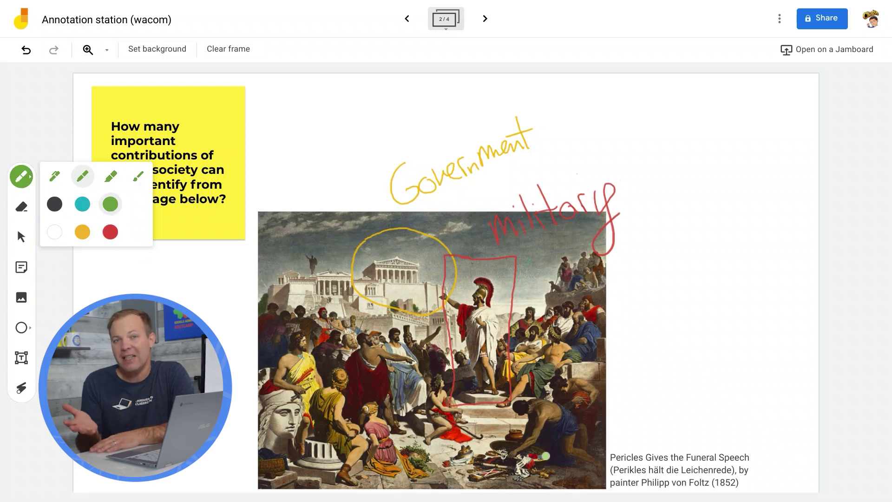
pyautogui.moveTo(528, 430); pyautogui.dragTo(564, 462)
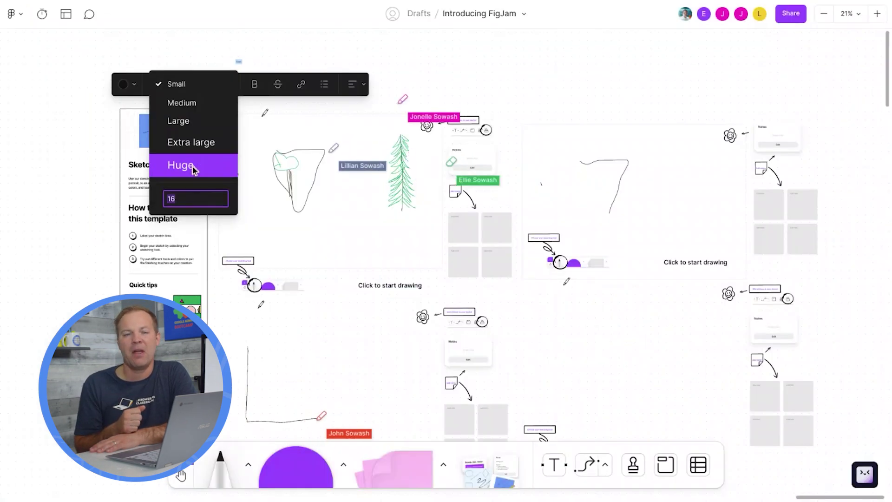
# - Set the 'Draw' heading to Huge and begin typing 'When you think' over it
pyautogui.click(181, 165)
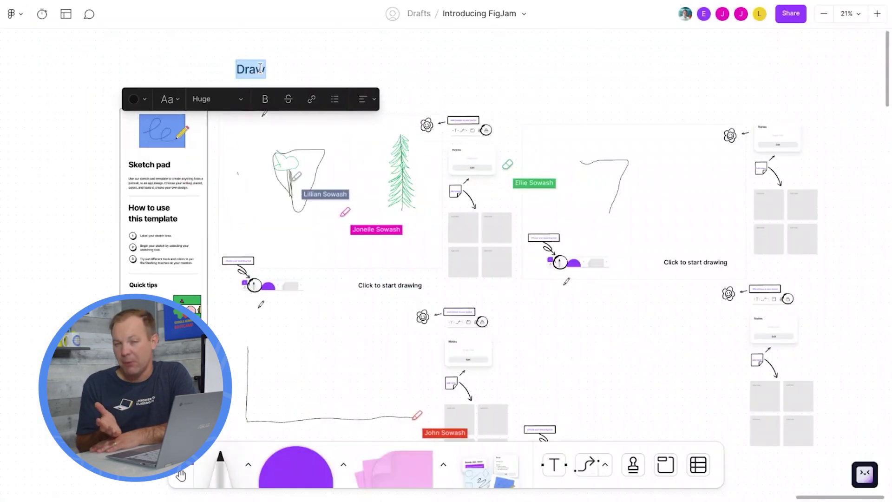
pyautogui.write('When you thin ')
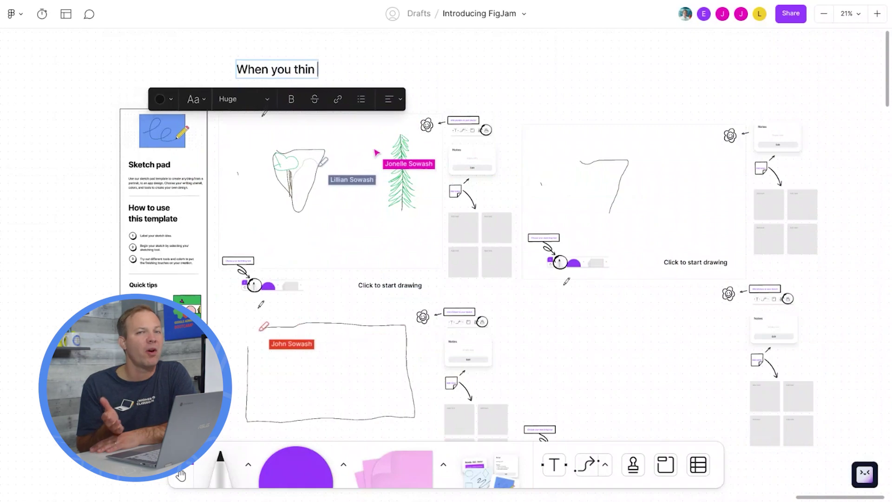
pyautogui.write('k')
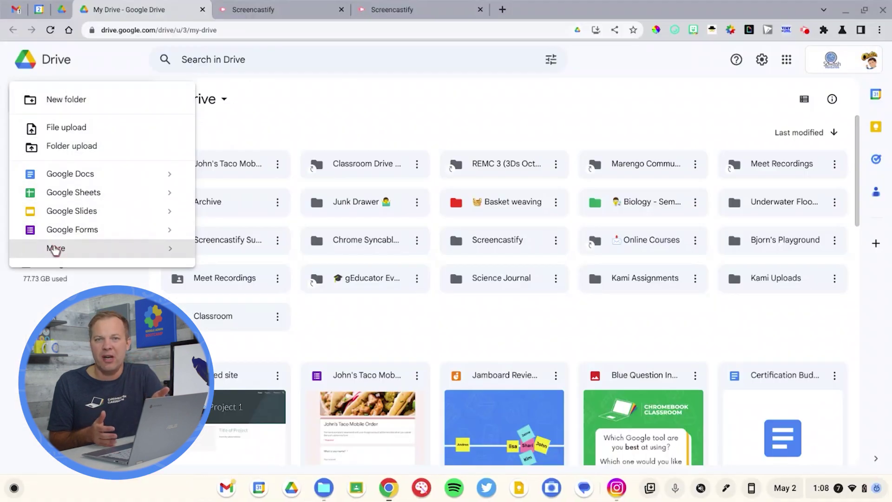
# - Reveal the extra Google Drive apps under New > More, including Google Jamboard
pyautogui.moveTo(56, 249)
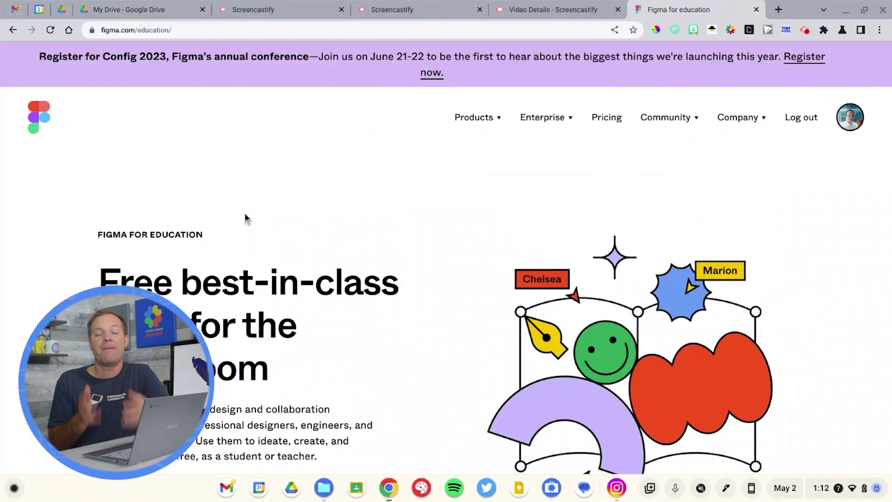
pyautogui.scroll(-3, 245, 217)
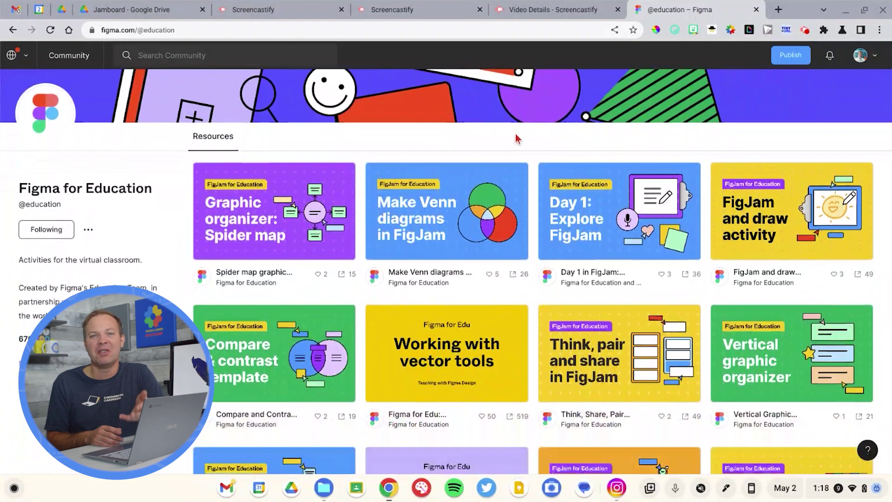
# - Scroll through the Figma for Education templates like Double bubble map and Exit ticket
pyautogui.scroll(-2, 516, 137)
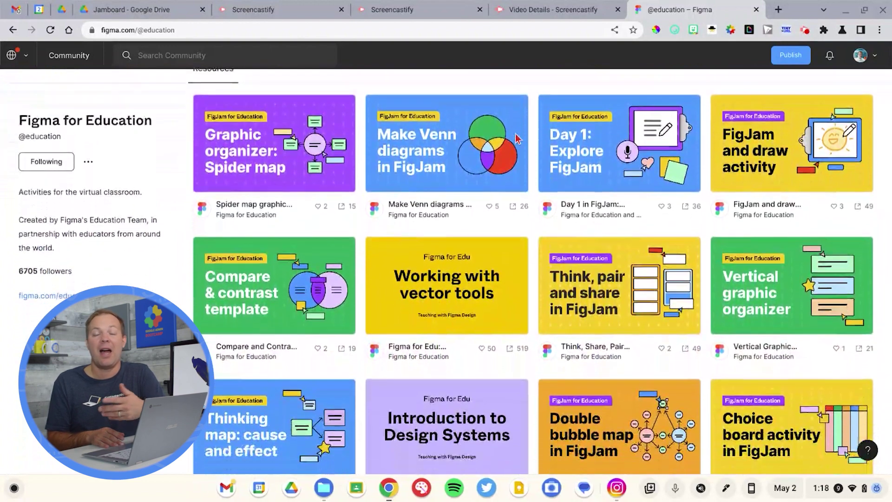
pyautogui.scroll(-5, 517, 138)
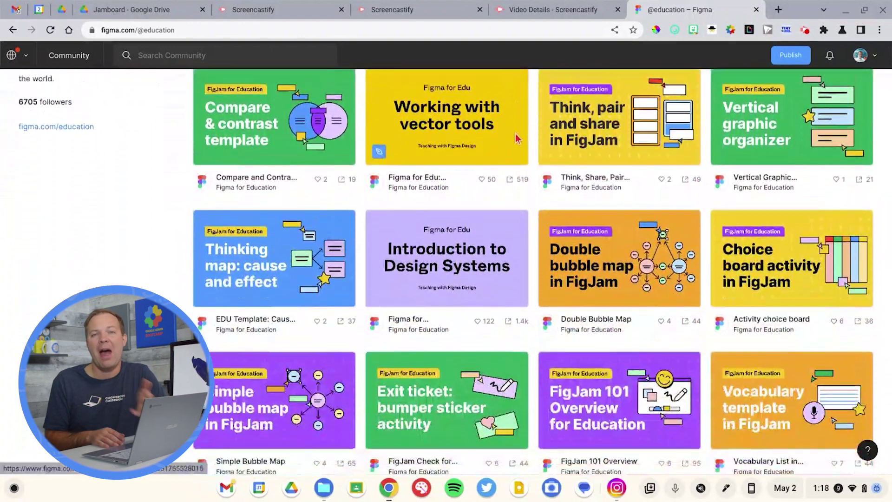
pyautogui.scroll(-5, 516, 138)
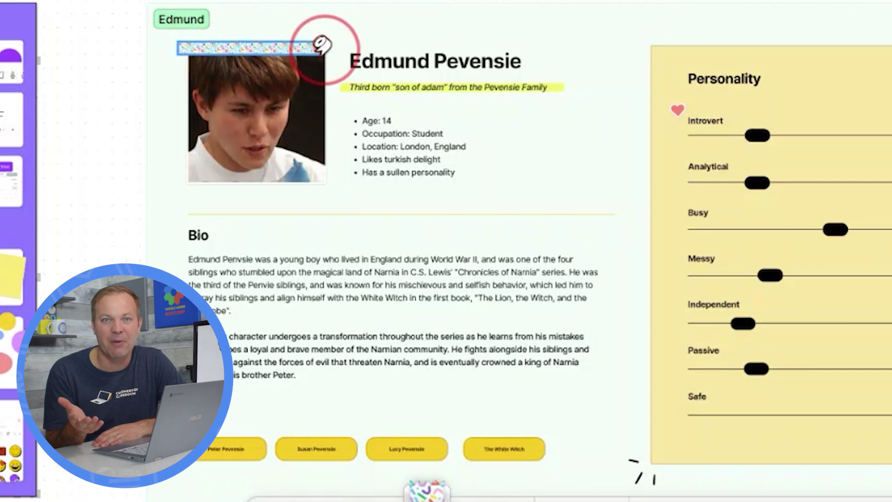
# - Run a washi-tape strip from the top-right to the bottom-right corner of Edmund's photo
pyautogui.click(325, 44)
pyautogui.moveTo(324, 45); pyautogui.dragTo(323, 82)
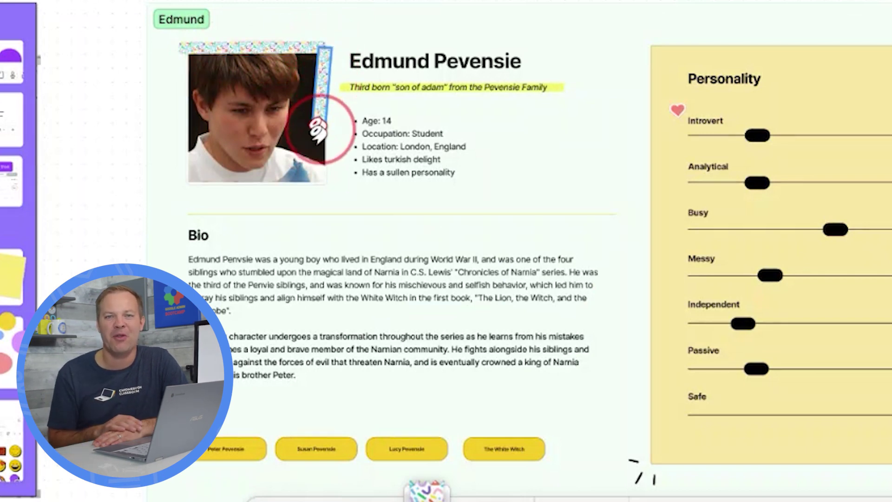
pyautogui.moveTo(318, 128)
pyautogui.mouseDown()
pyautogui.moveTo(326, 184)
pyautogui.moveTo(179, 189)
pyautogui.moveTo(198, 75)
pyautogui.moveTo(179, 47)
pyautogui.mouseUp()
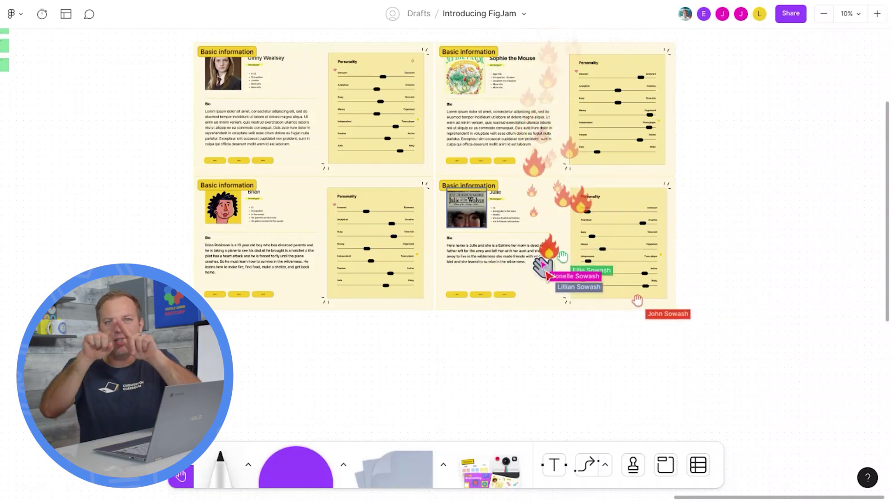
# - Choose heart-eyes from the emote wheel and stream the reactions across Ginny's card
pyautogui.press('e')
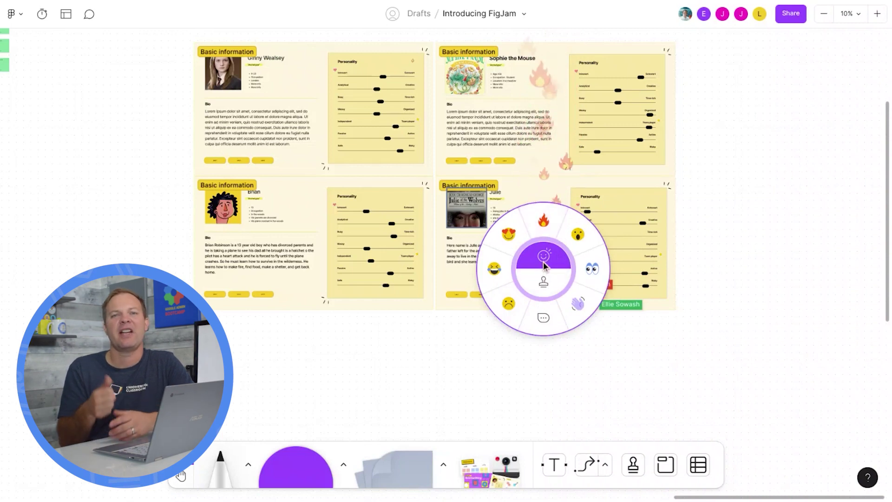
pyautogui.press('Escape')
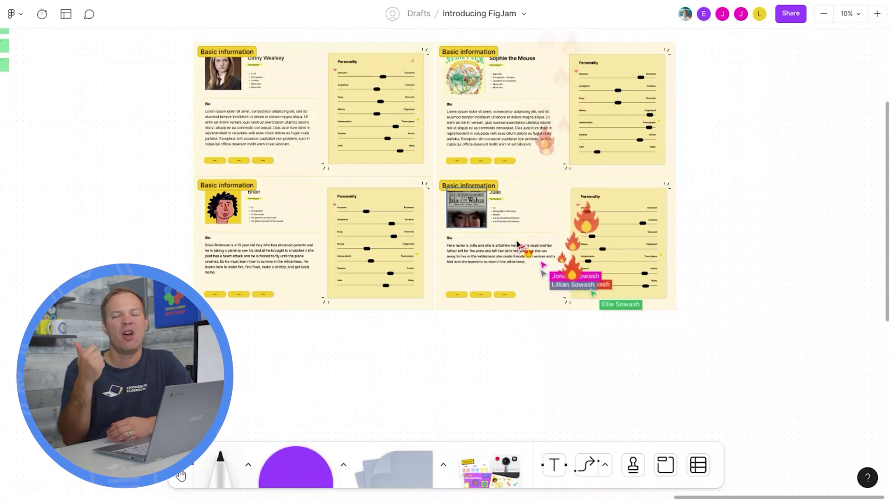
pyautogui.moveTo(517, 244)
pyautogui.mouseDown()
pyautogui.moveTo(323, 143)
pyautogui.moveTo(387, 128)
pyautogui.moveTo(337, 134)
pyautogui.mouseUp()
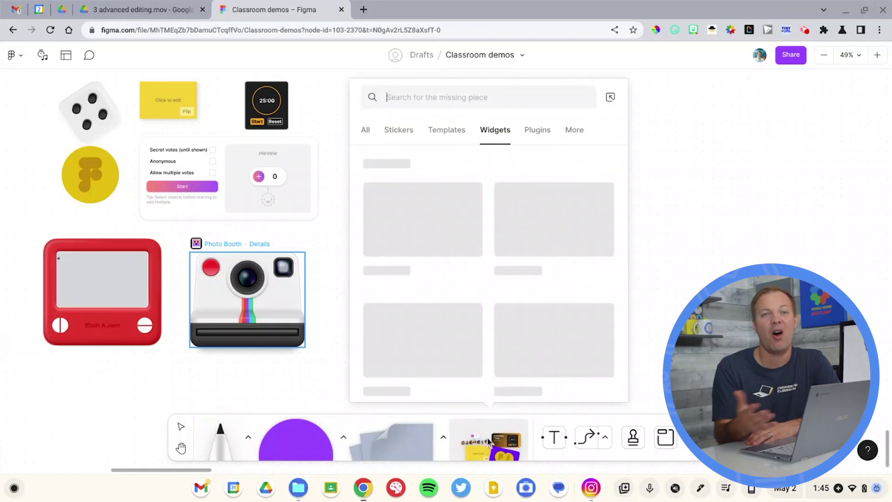
# - Find the Bitmoji widget in Widgets, insert it, and place it beside the timer
pyautogui.write('bitmoji')
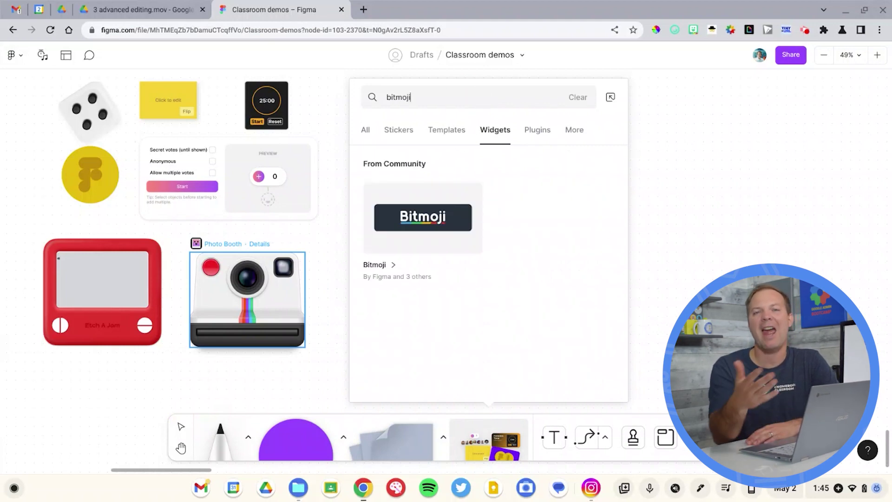
pyautogui.click(441, 220)
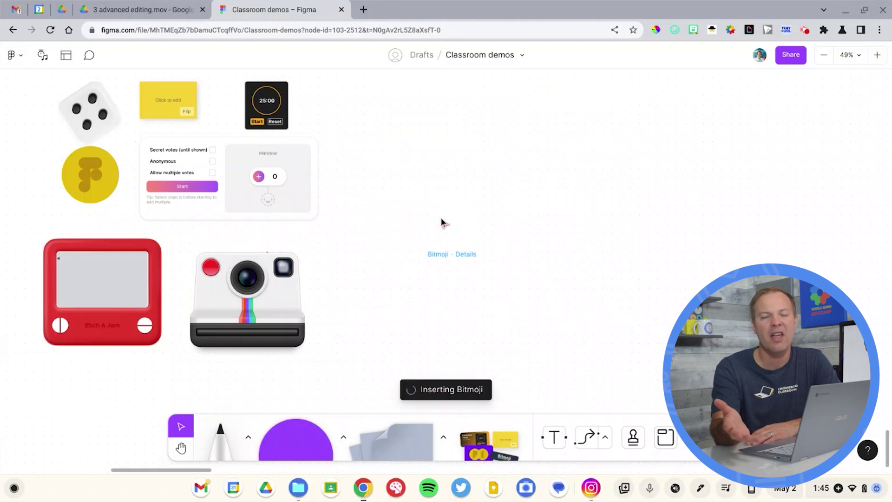
pyautogui.moveTo(460, 277); pyautogui.dragTo(360, 124)
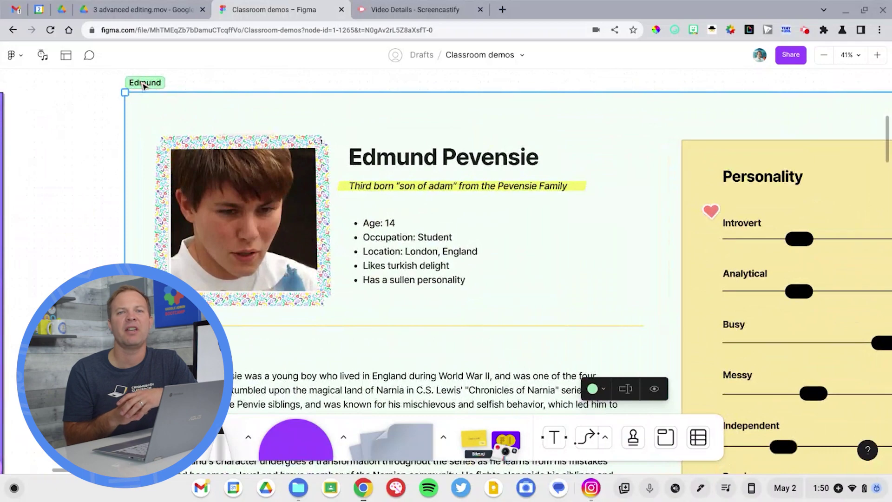
# - Add a link to the Edmund Pevensie button from the Edmund frame's context menu
pyautogui.rightClick(144, 85)
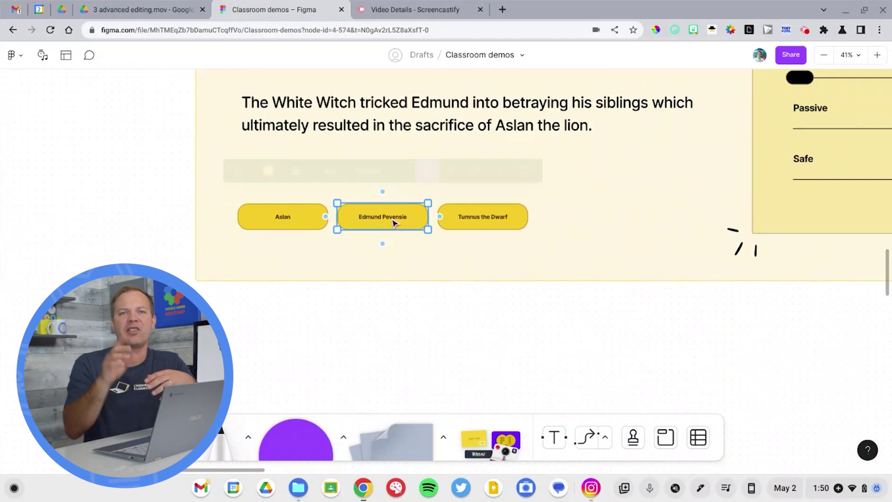
pyautogui.click(474, 167)
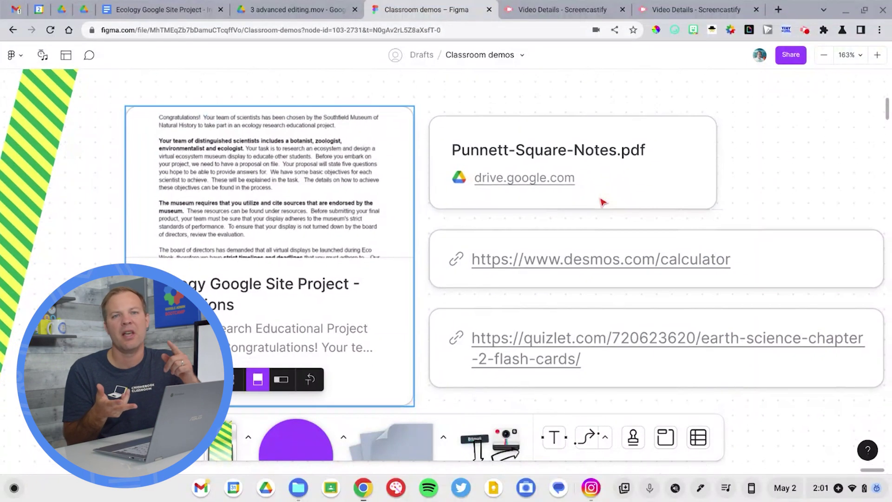
pyautogui.hscroll(-6, 602, 202)
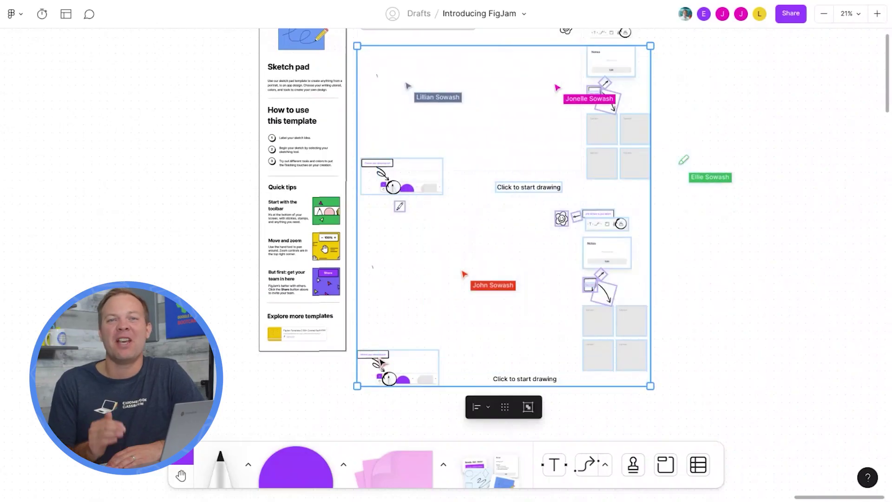
# - Duplicate the sketch frame and place the copy to its right
pyautogui.moveTo(485, 144); pyautogui.dragTo(788, 117)
pyautogui.scroll(2, 785, 111)
pyautogui.hscroll(4, 785, 111)
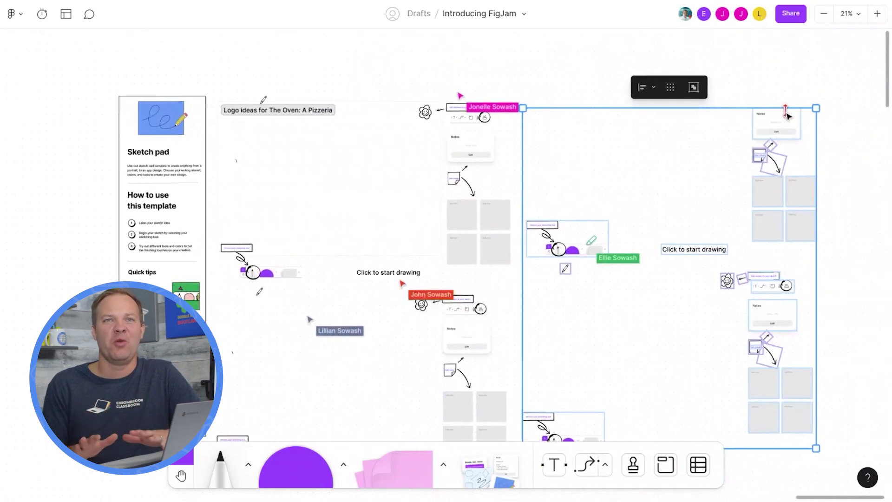
pyautogui.click(771, 90)
pyautogui.hscroll(-2, 769, 89)
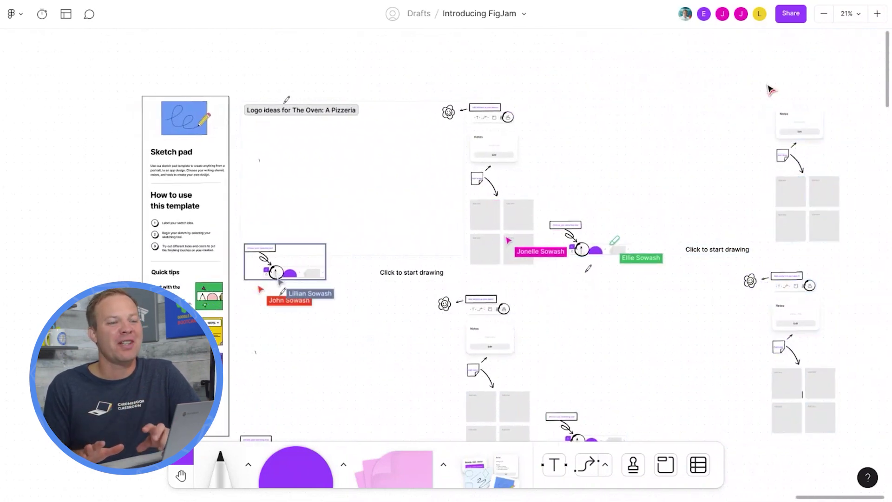
# - Clear the Logo ideas frame's title and enclose the question and sticky grid in a section
pyautogui.click(329, 110)
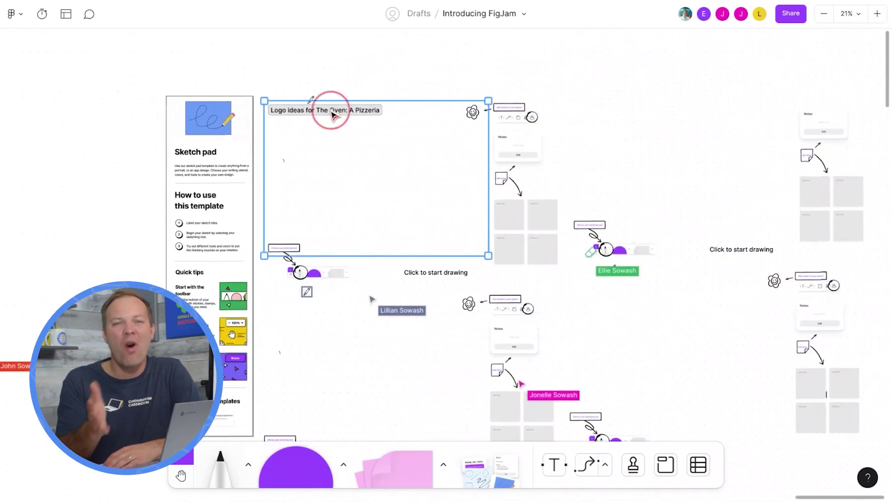
pyautogui.hotkey('ctrl', 'a')
pyautogui.press('BackSpace')
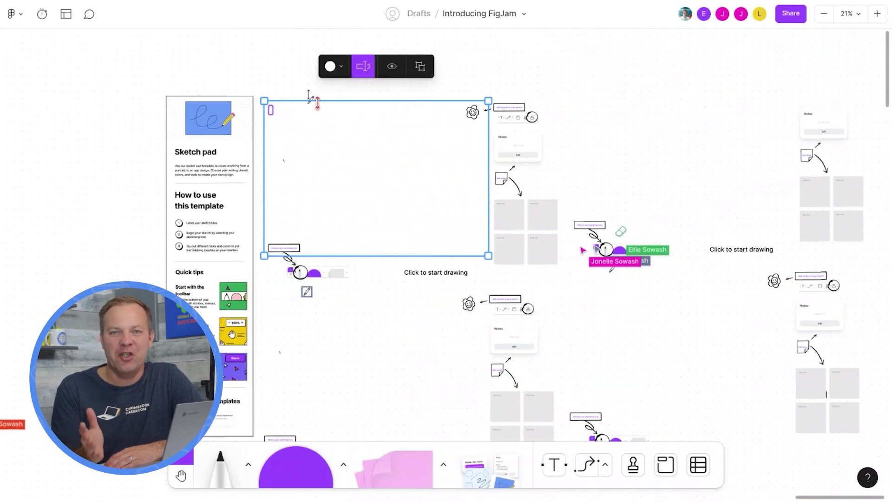
pyautogui.click(309, 96)
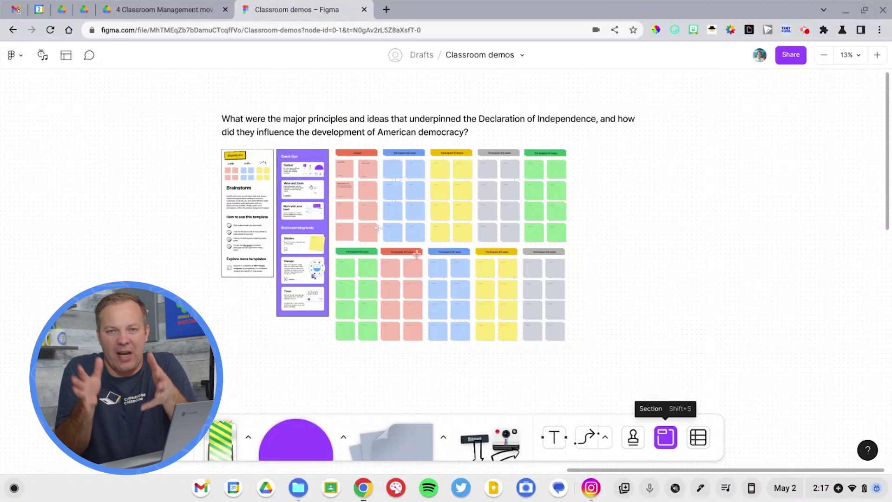
pyautogui.moveTo(211, 102); pyautogui.dragTo(651, 362)
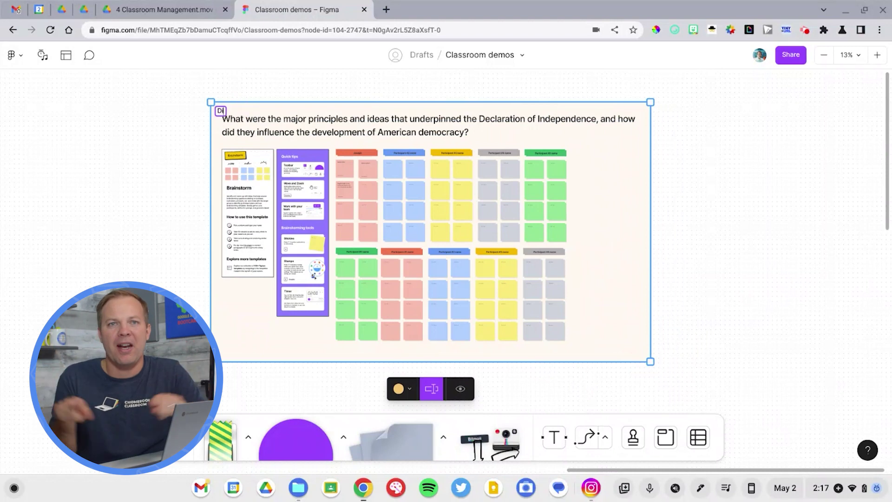
# - Hide the Discussion 1 section's contents with its eye toggle
pyautogui.click(458, 389)
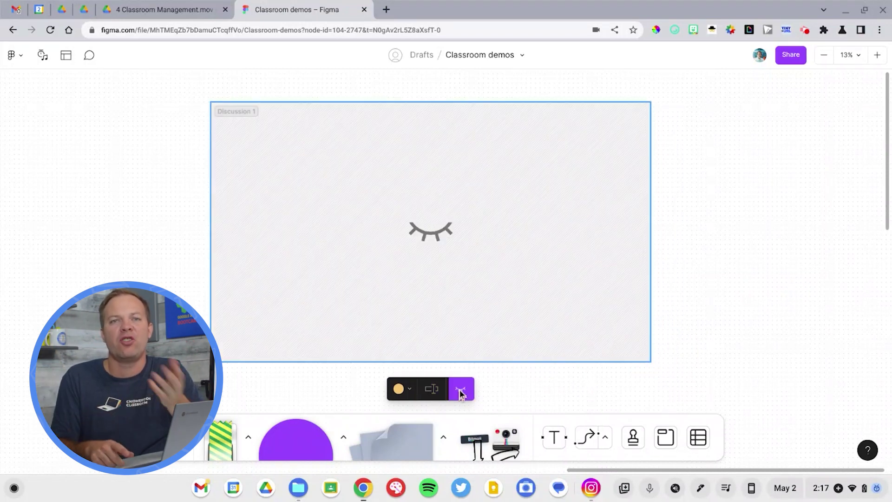
pyautogui.scroll(-3, 491, 399)
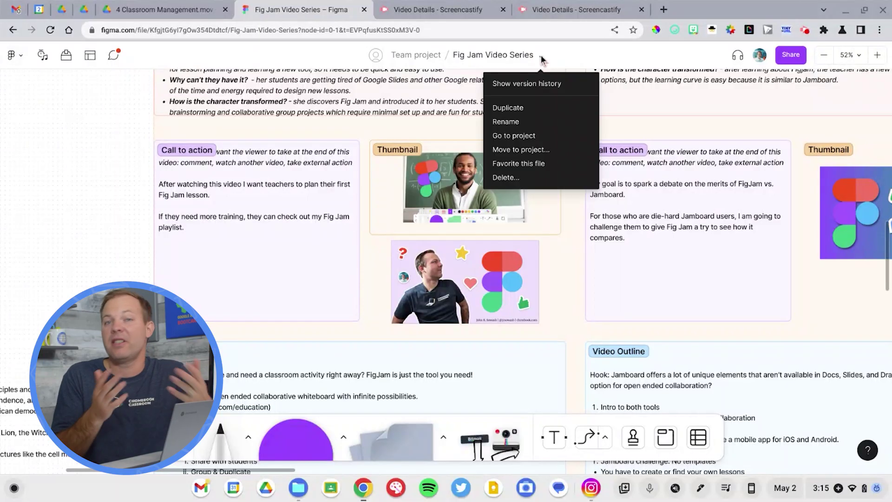
# - Step through the Jan 27, Mar 1 6:02 PM and Mar 31 10:36 AM versions, ending on 11:18 AM
pyautogui.click(532, 84)
pyautogui.scroll(-10, 805, 328)
pyautogui.click(798, 386)
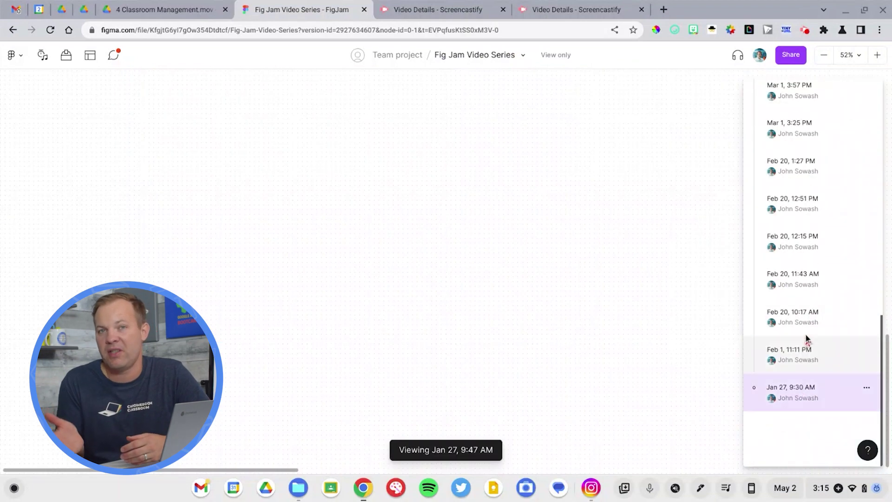
pyautogui.scroll(3, 807, 274)
pyautogui.click(789, 210)
pyautogui.scroll(5, 792, 205)
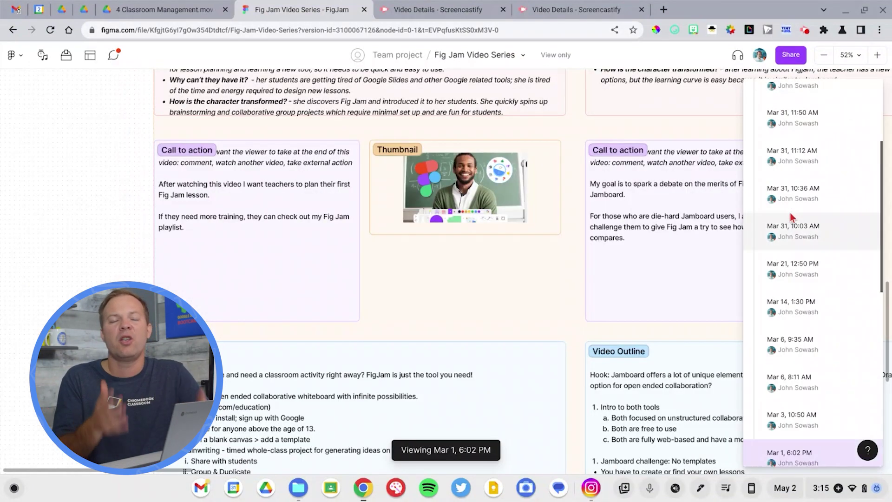
pyautogui.click(793, 200)
pyautogui.scroll(5, 790, 196)
pyautogui.click(790, 196)
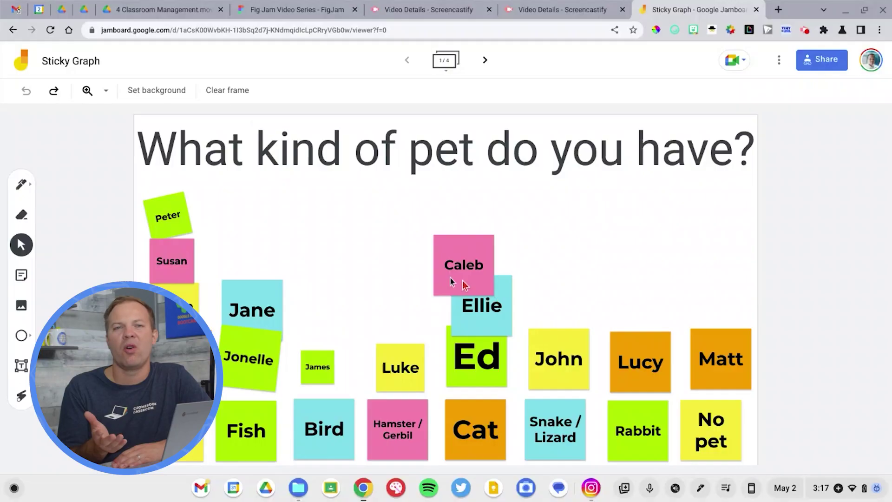
# - Clear the Sticky Graph frame of all notes and the pet question title
pyautogui.click(216, 91)
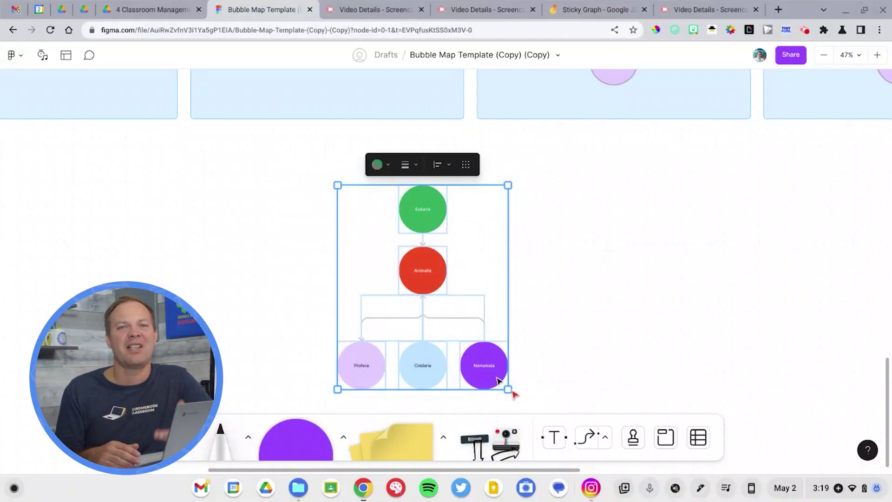
# - Lock the selected Animalia bubble map in place from its context menu
pyautogui.rightClick(488, 374)
pyautogui.click(506, 368)
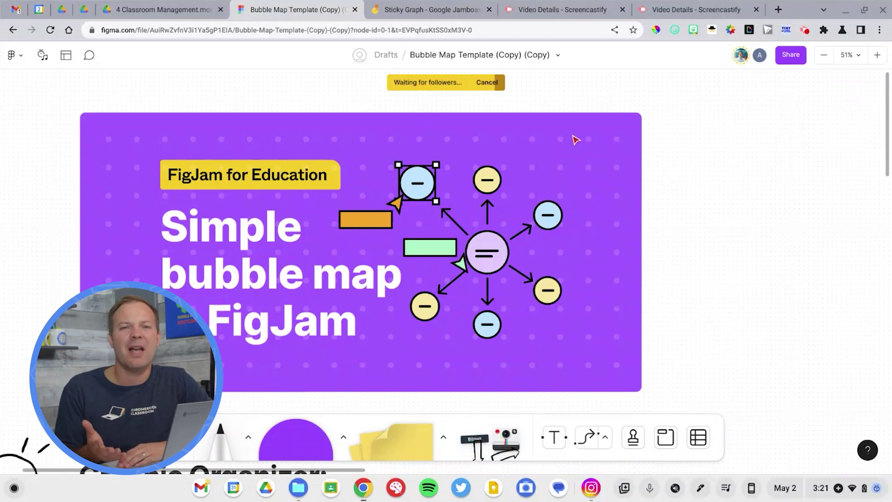
# - Pan around the bubble map template while followers track your view, then stop the spotlight
pyautogui.scroll(-6, 571, 144)
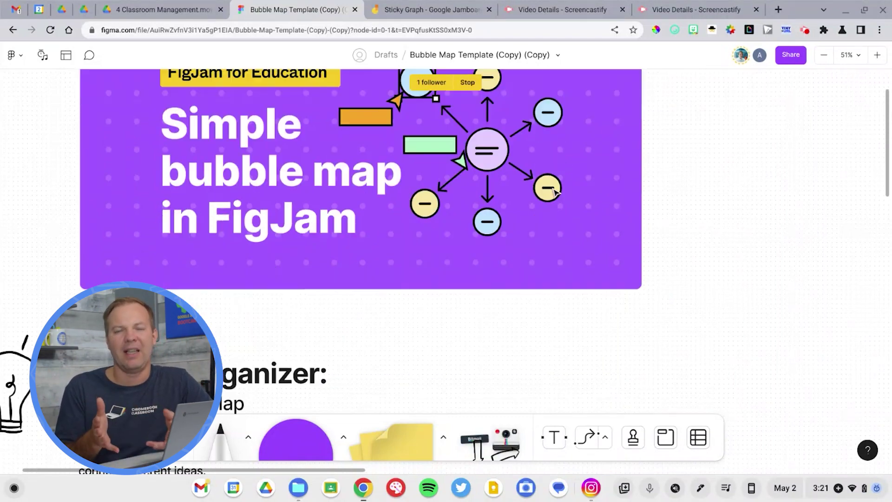
pyautogui.hscroll(-8, 554, 193)
pyautogui.hscroll(3, 554, 194)
pyautogui.scroll(2, 554, 193)
pyautogui.scroll(-4, 555, 194)
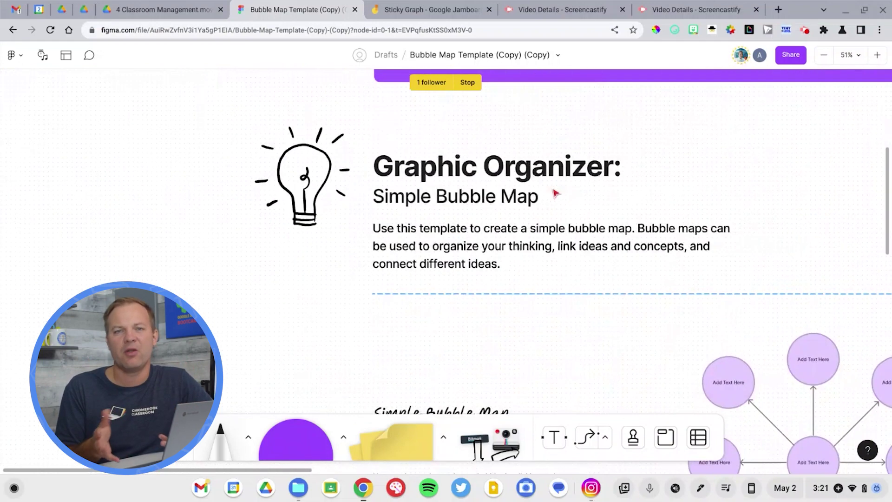
pyautogui.hscroll(2, 534, 235)
pyautogui.scroll(-1, 534, 235)
pyautogui.scroll(-2, 534, 234)
pyautogui.hscroll(2, 535, 235)
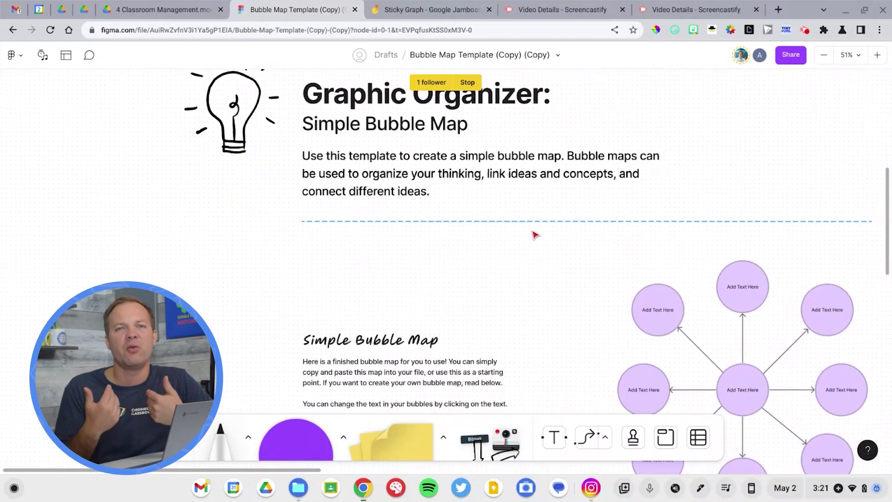
pyautogui.click(468, 84)
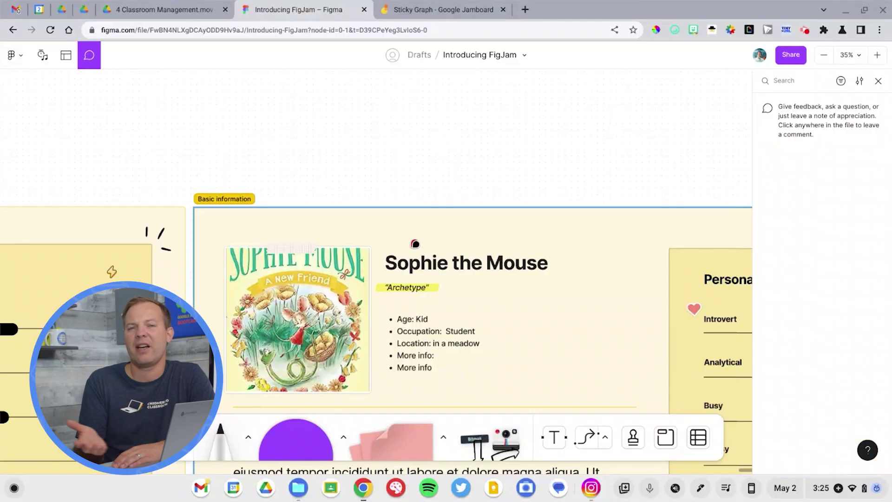
# - Post the comment 'Don't forget! This assignment is due on Monday!' and move it above the book cover
pyautogui.write('forget')
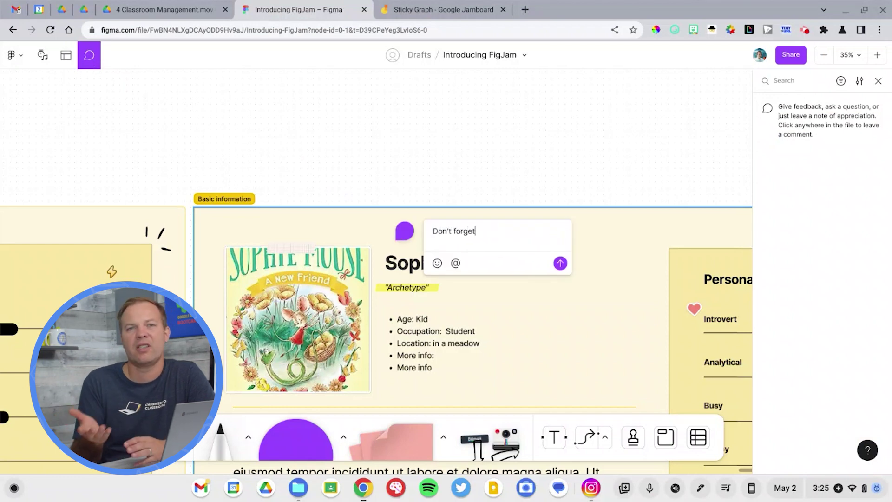
pyautogui.write('! This assignment is due on Monday!')
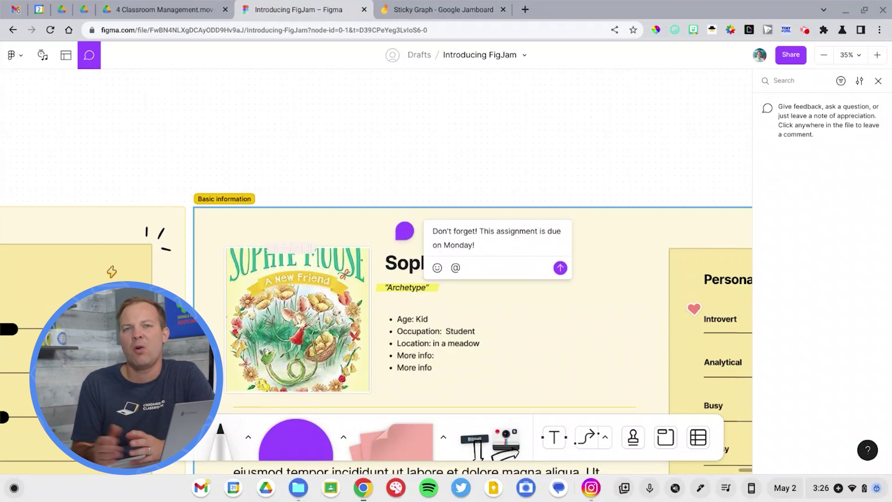
pyautogui.press('Return')
pyautogui.moveTo(408, 240); pyautogui.dragTo(324, 247)
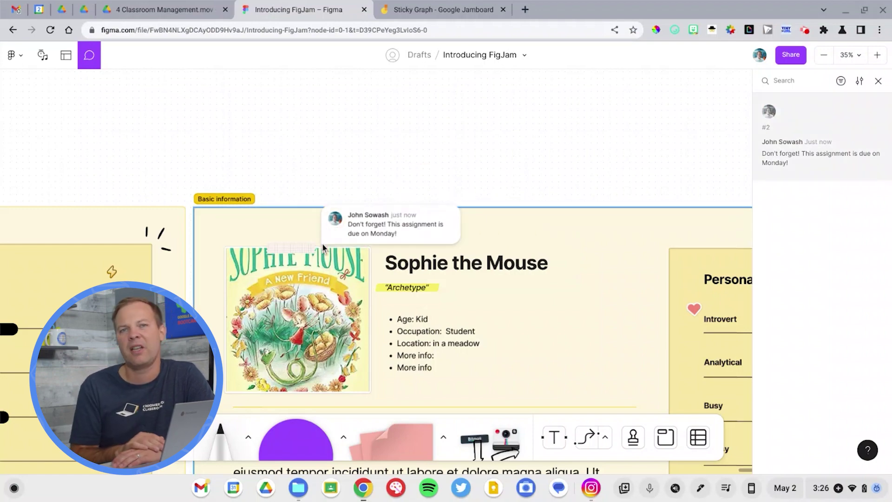